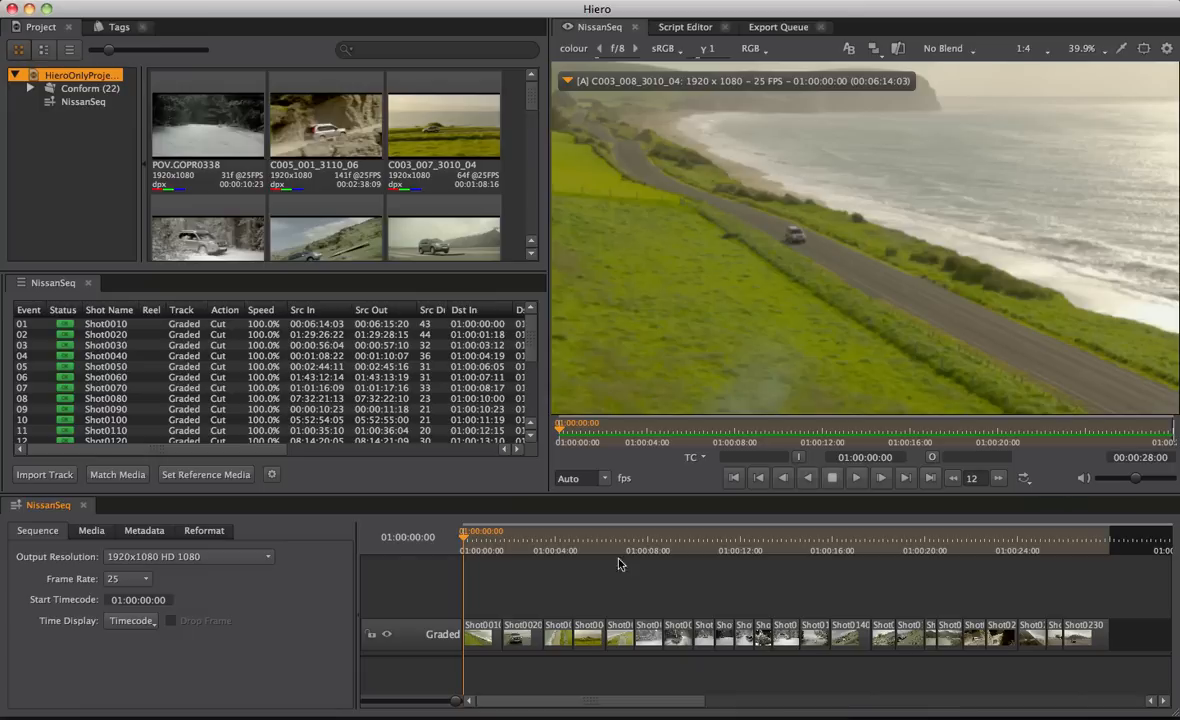
Open the project's Export / Roundtrip settings and review the external media track name, project root and handles options.
click(290, 2)
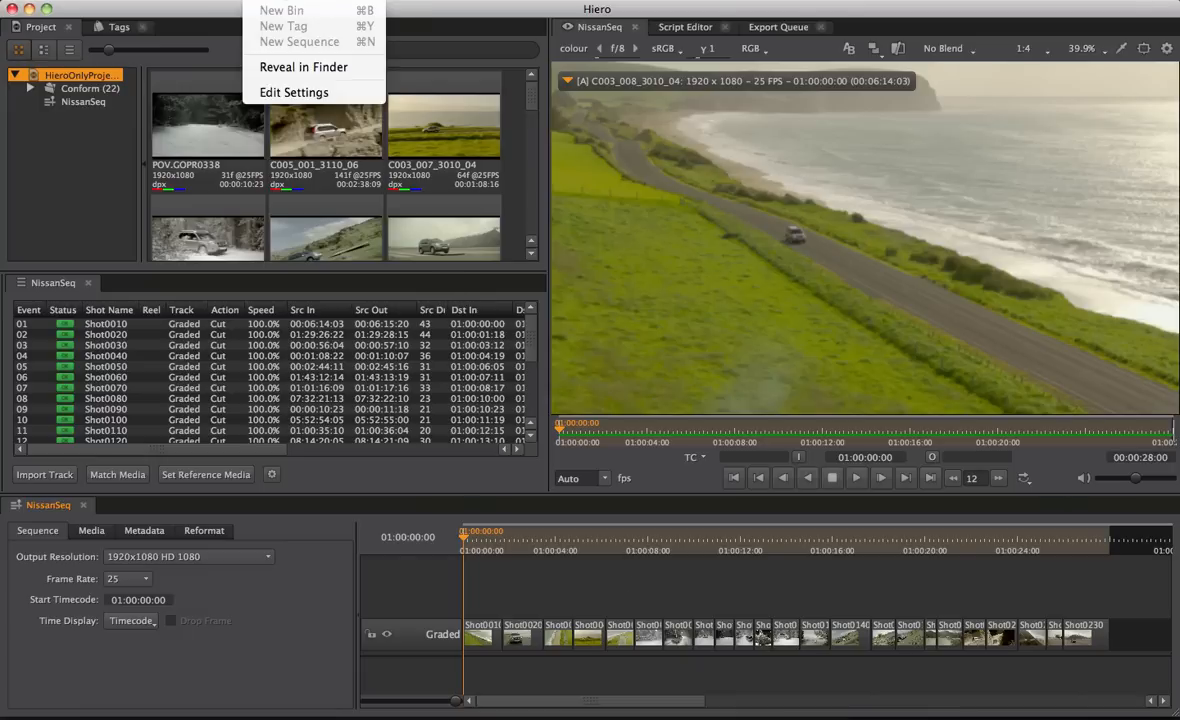
click(295, 92)
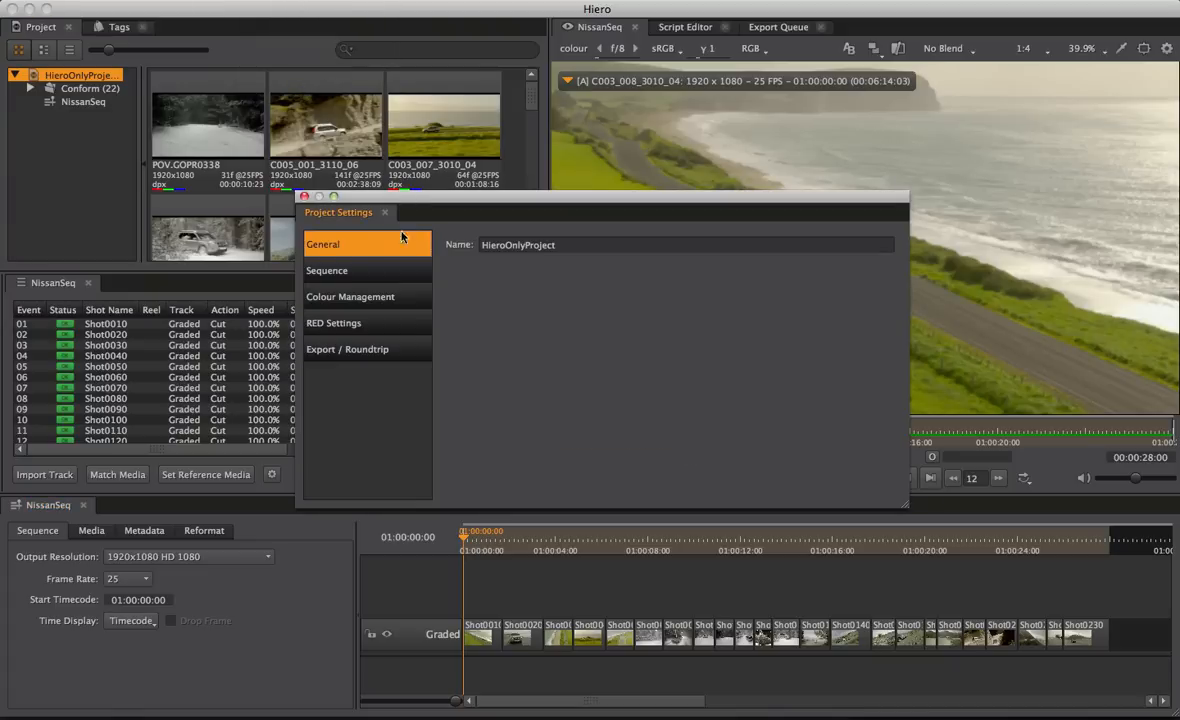
click(402, 355)
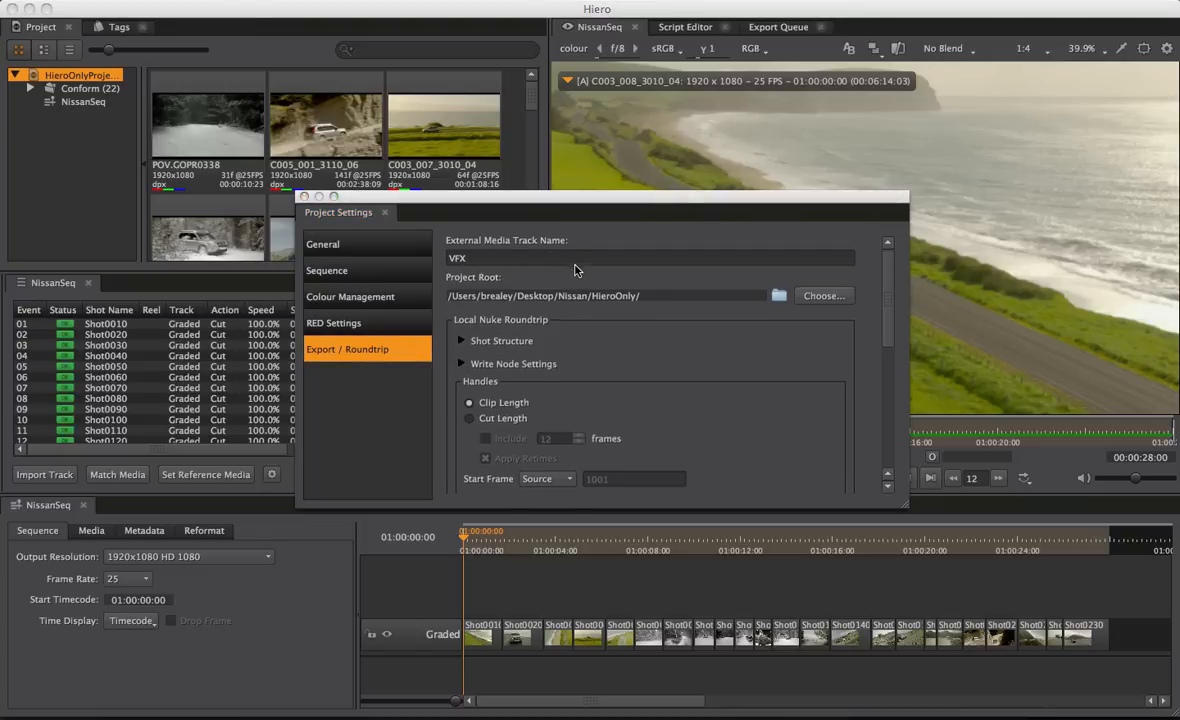
scroll(560, 265, down, 2)
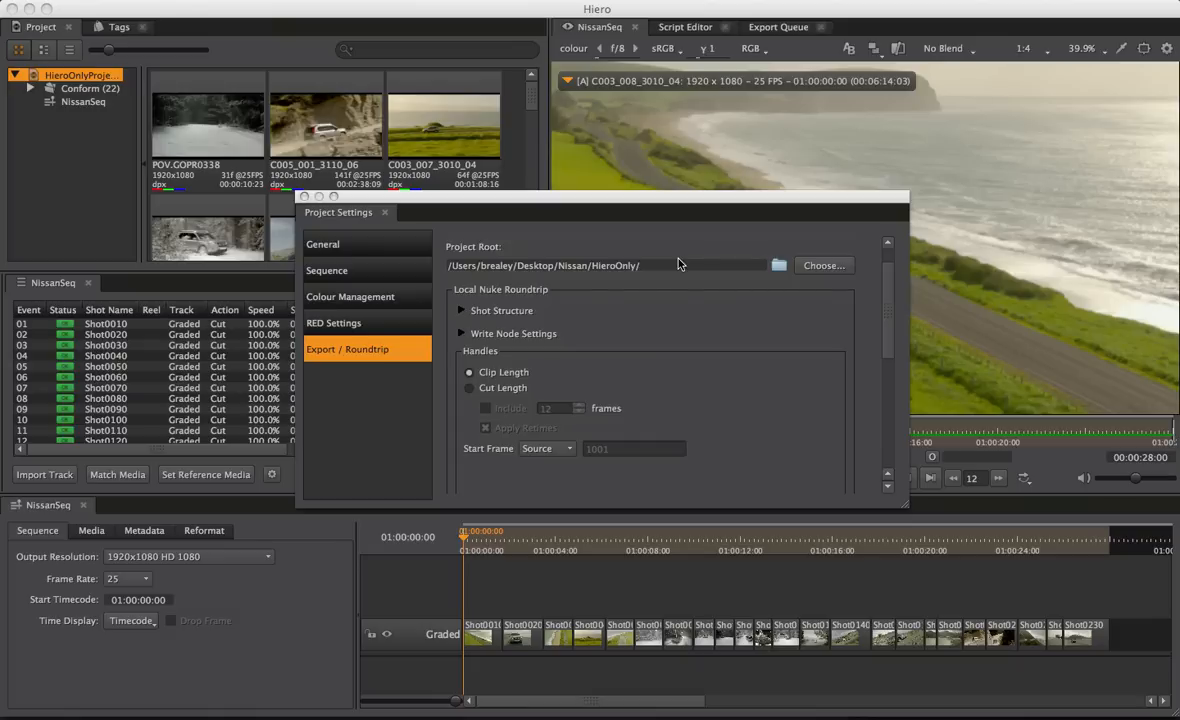
scroll(678, 264, down, 4)
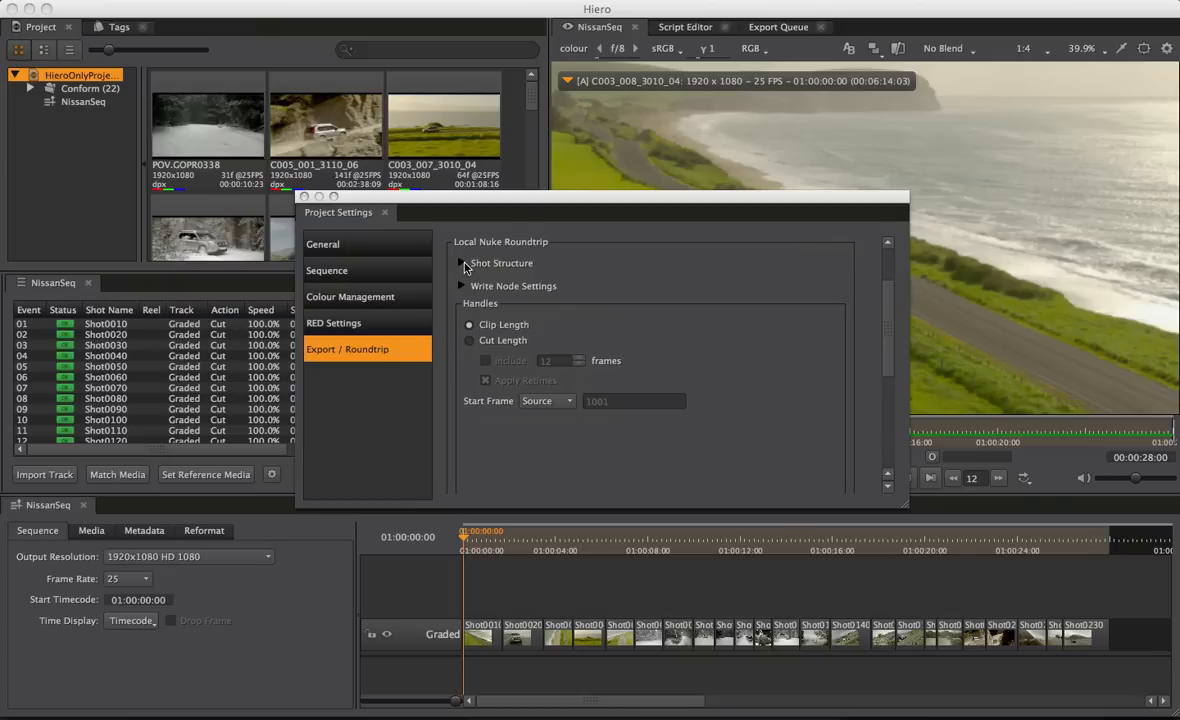
Inspect the Local Nuke Roundtrip shot structure and Write node settings, closing the project settings when finished.
click(463, 264)
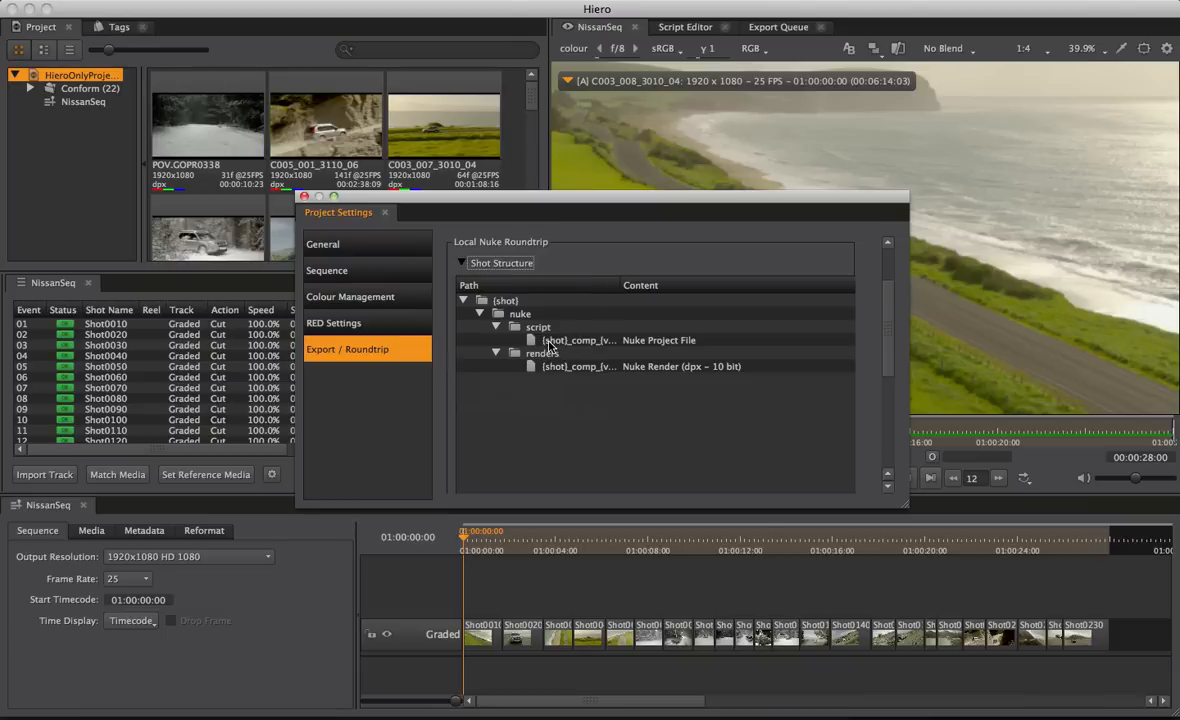
mouse_move(611, 346)
click(462, 263)
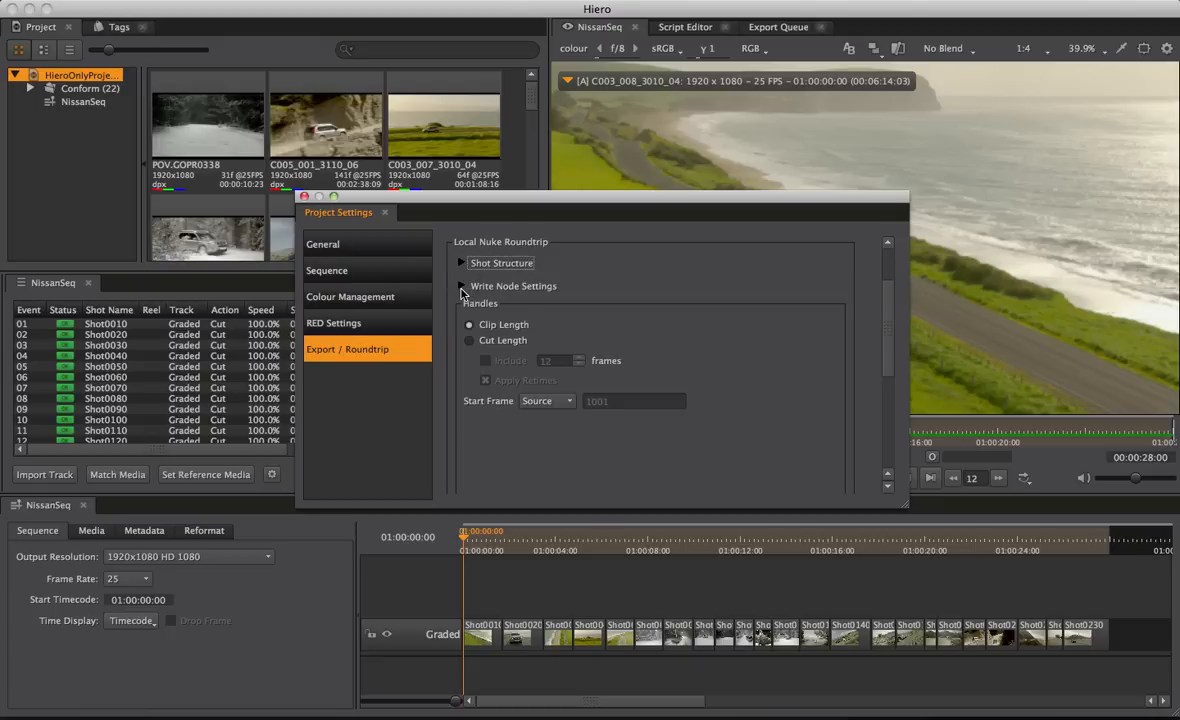
click(462, 287)
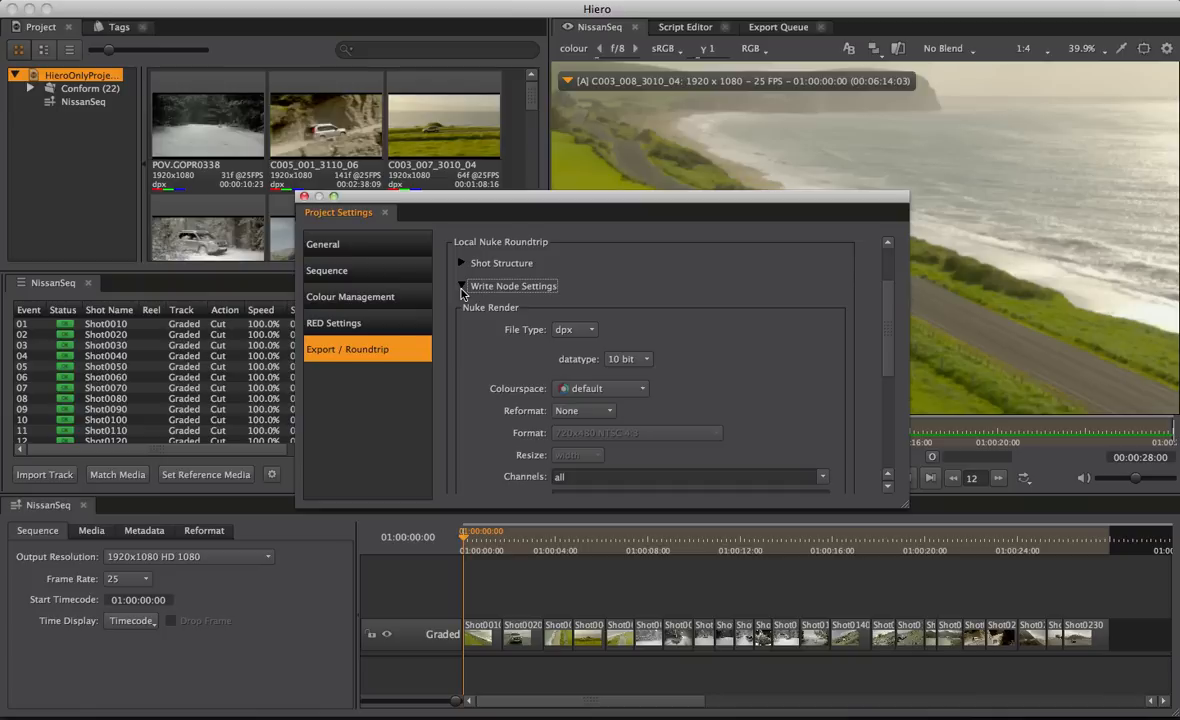
click(462, 286)
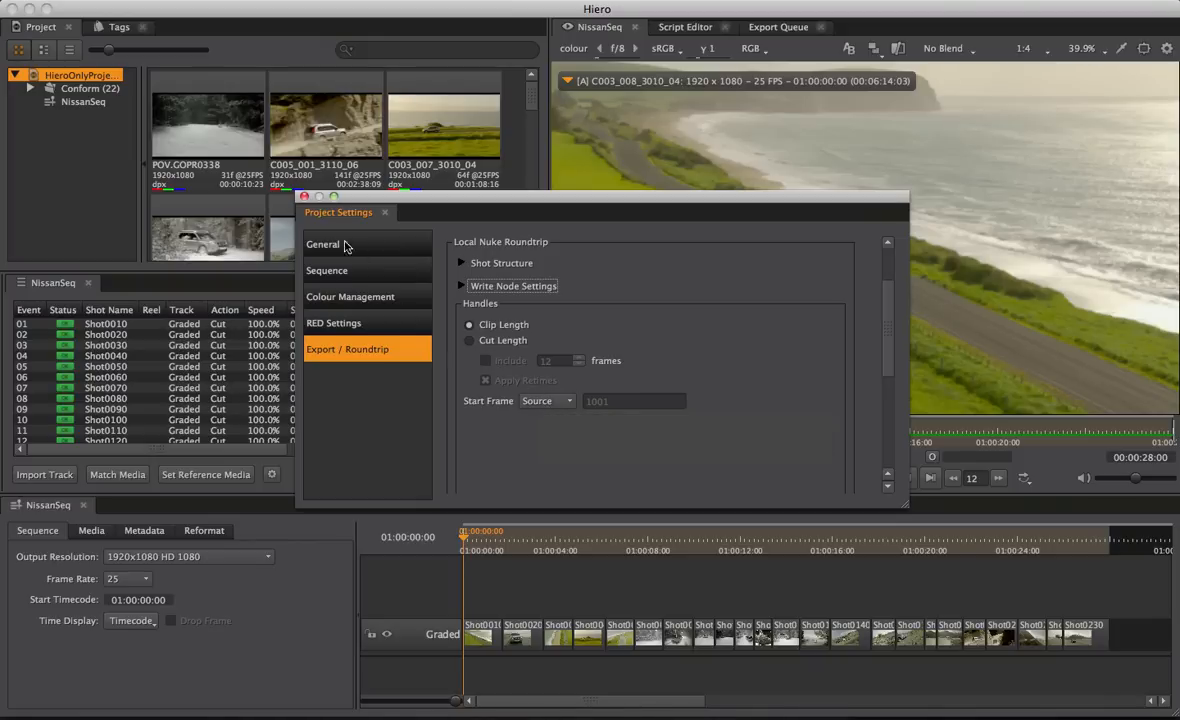
click(304, 196)
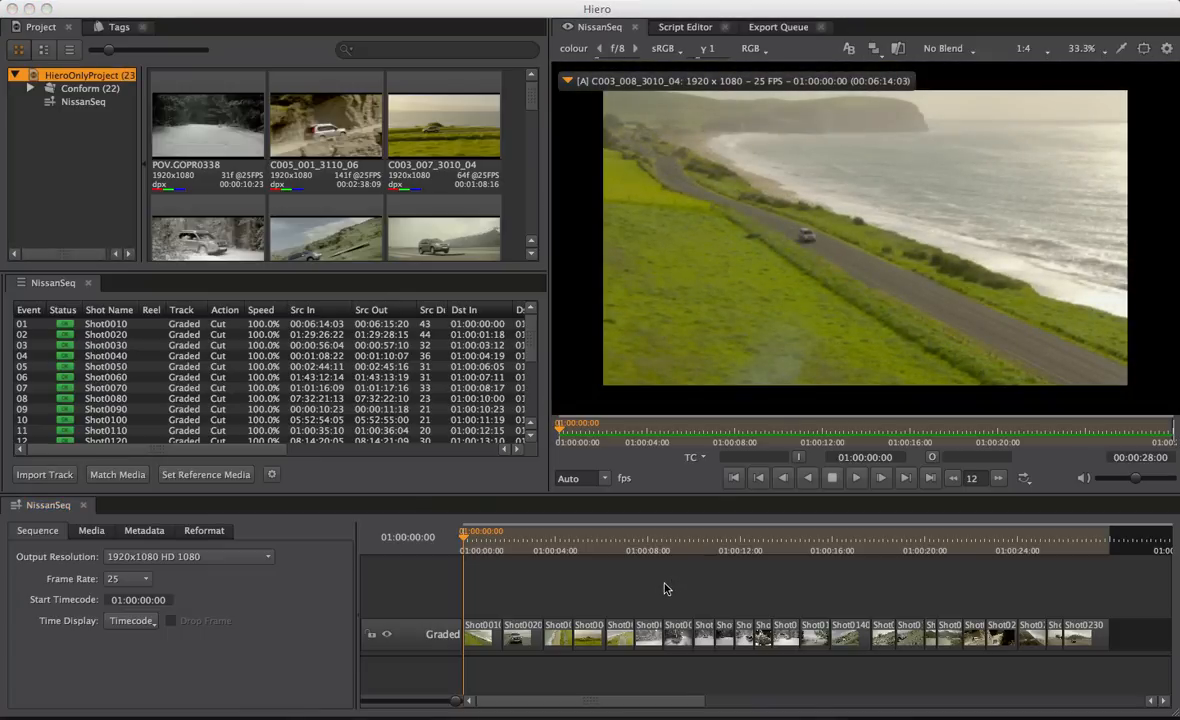
Open Shot0090 from the Graded track in Nuke.
drag(695, 605, 763, 630)
key(f)
click(764, 583)
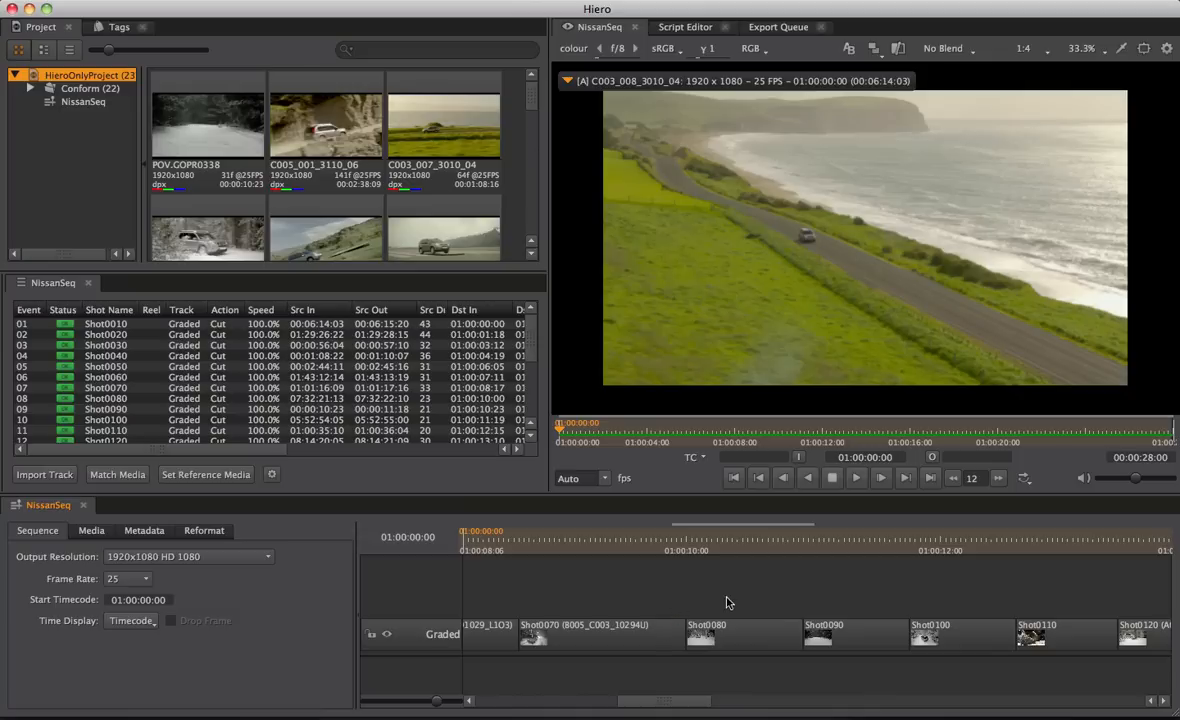
click(850, 634)
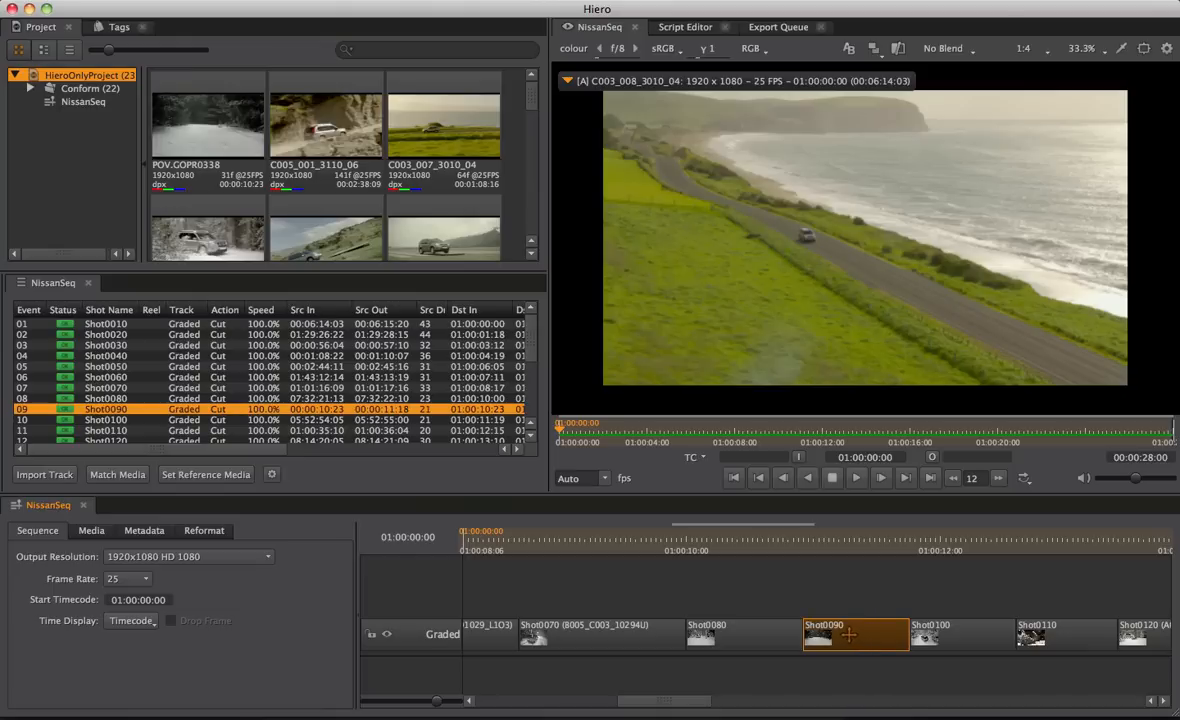
right_click(846, 644)
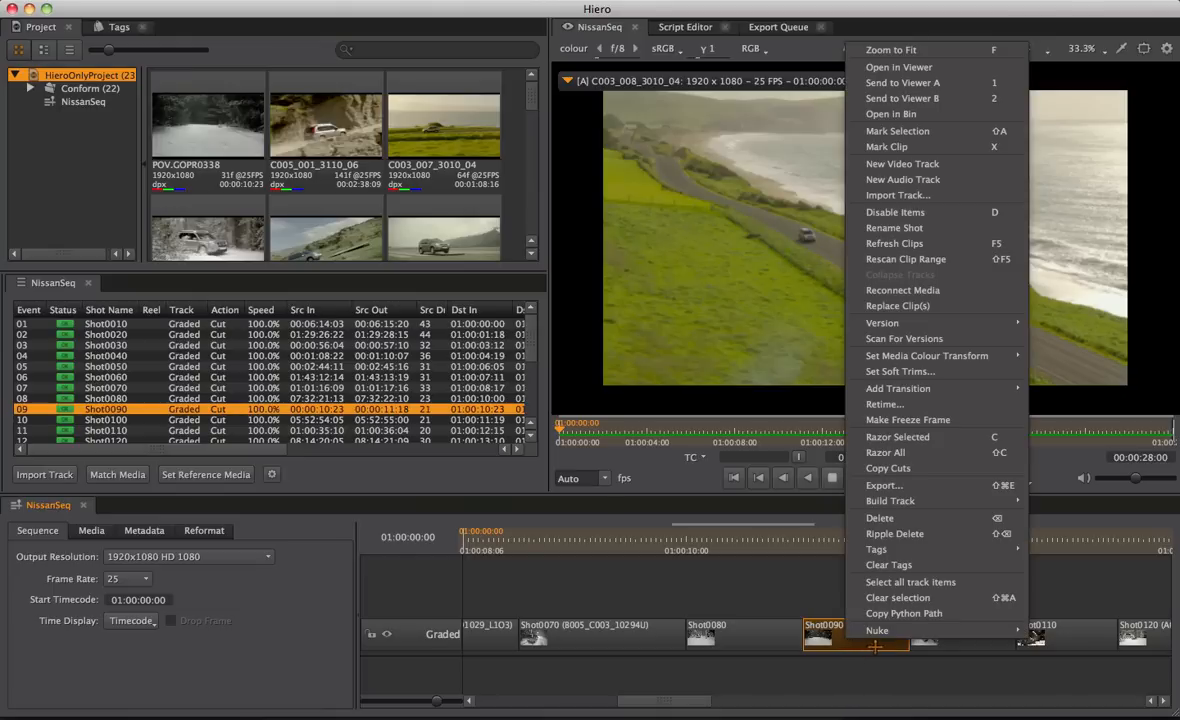
mouse_move(930, 630)
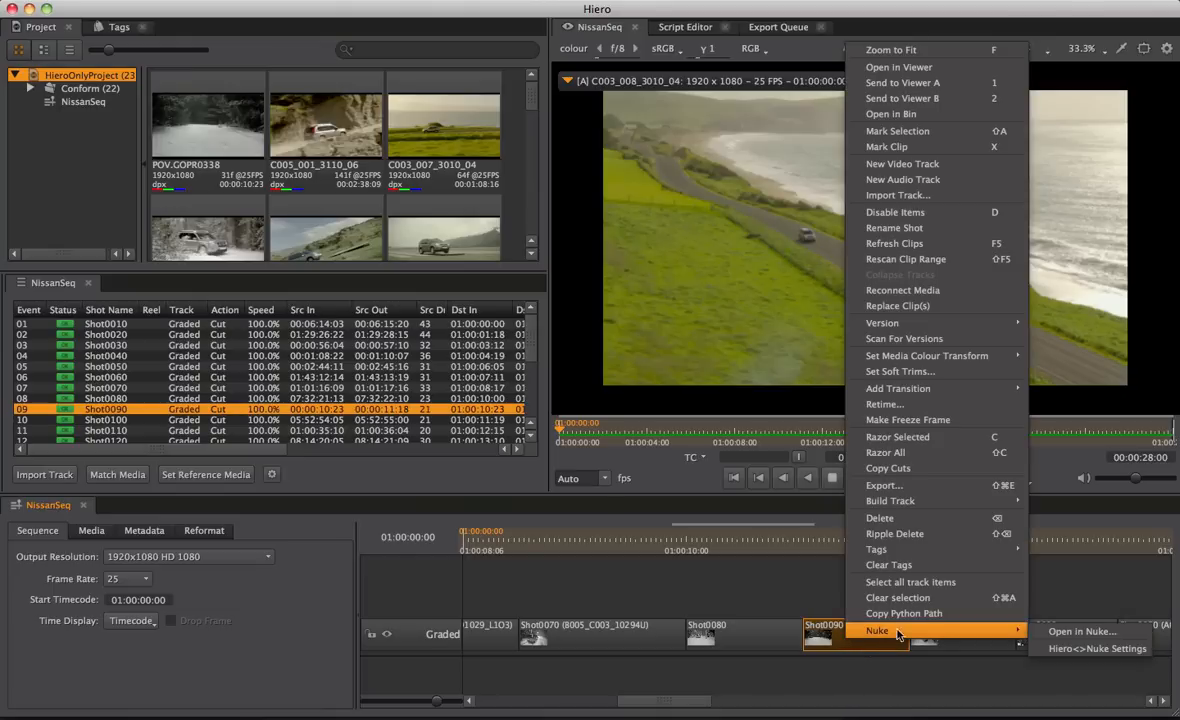
click(1124, 638)
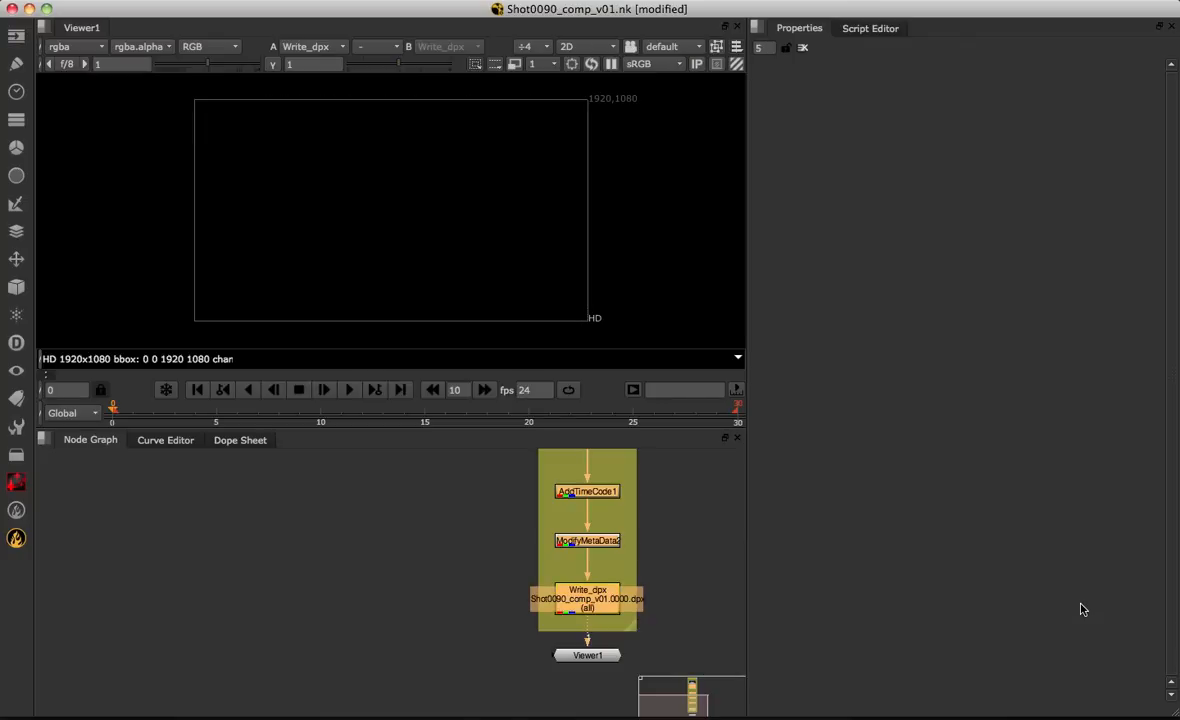
Examine the full node tree of the Shot0090_comp_v01.nk script.
middle_drag(616, 556, 474, 556)
scroll(489, 506, down, 2)
scroll(485, 530, down, 1)
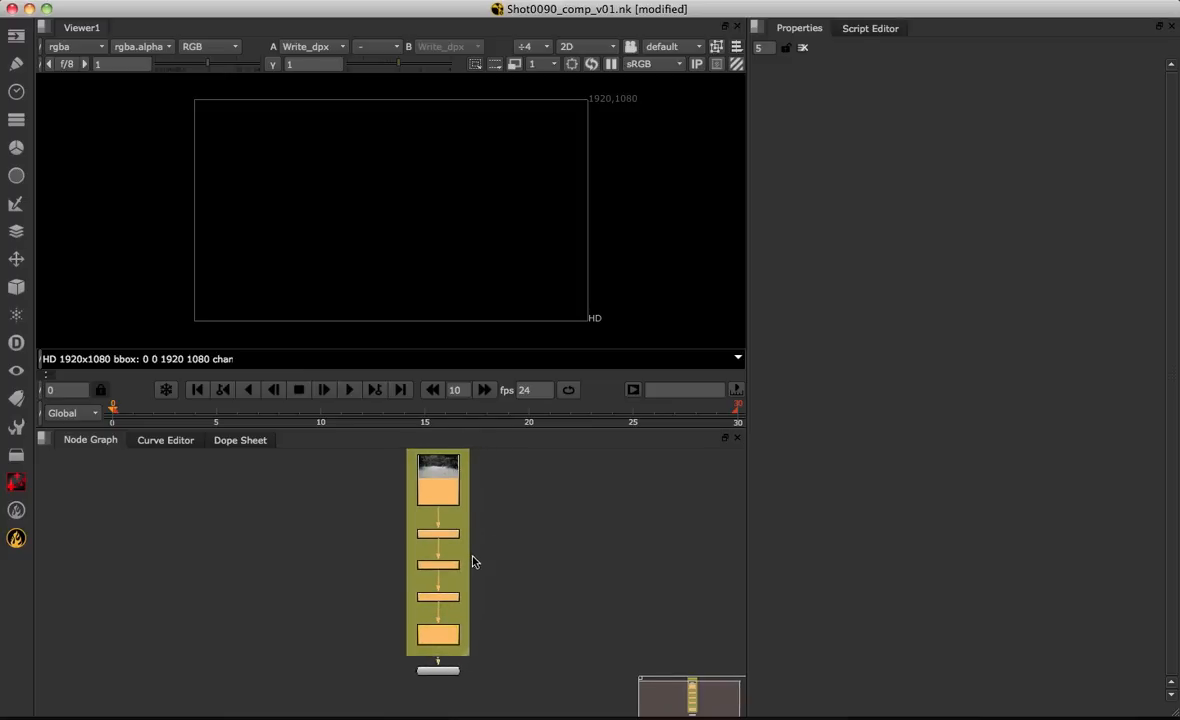
Switch to Hiero and check the external media track name in the project's Export / Roundtrip settings.
key(super+Tab)
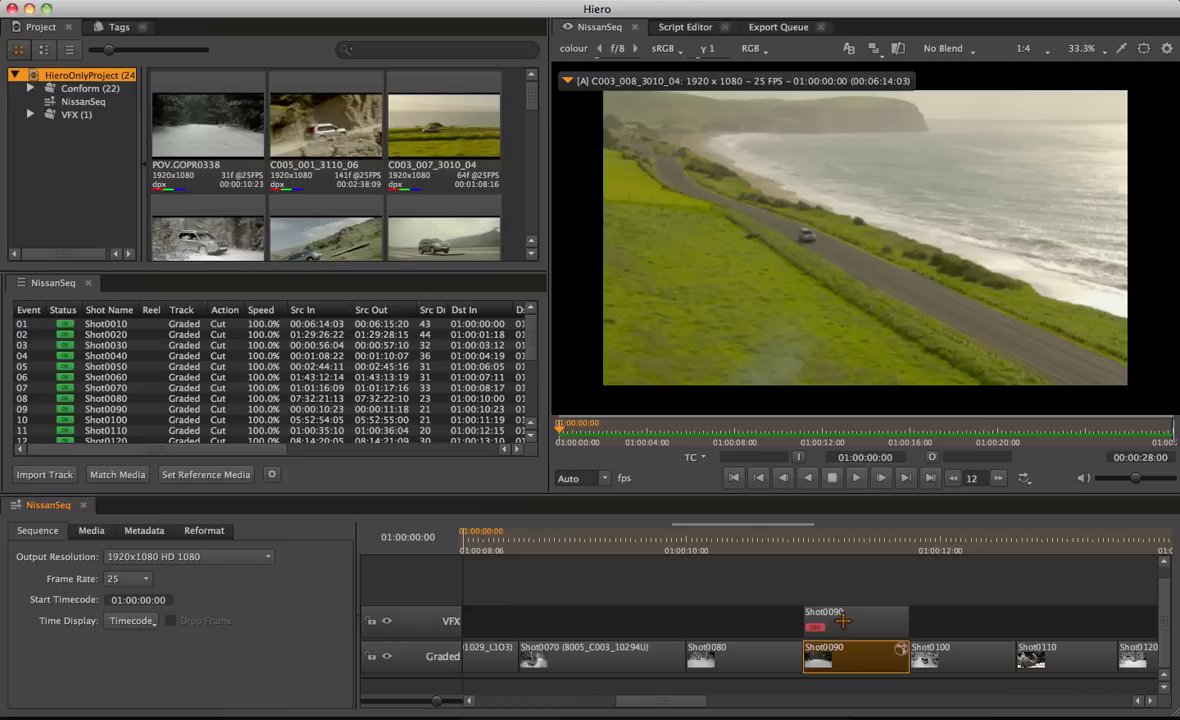
click(255, 1)
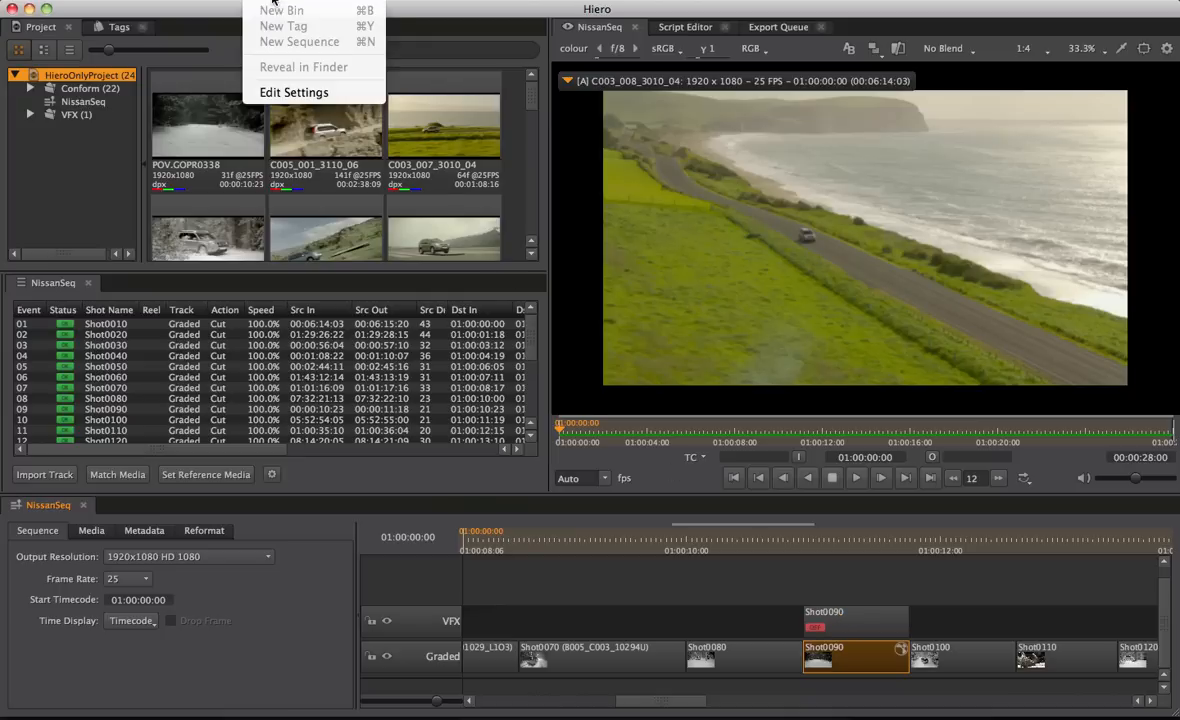
click(279, 91)
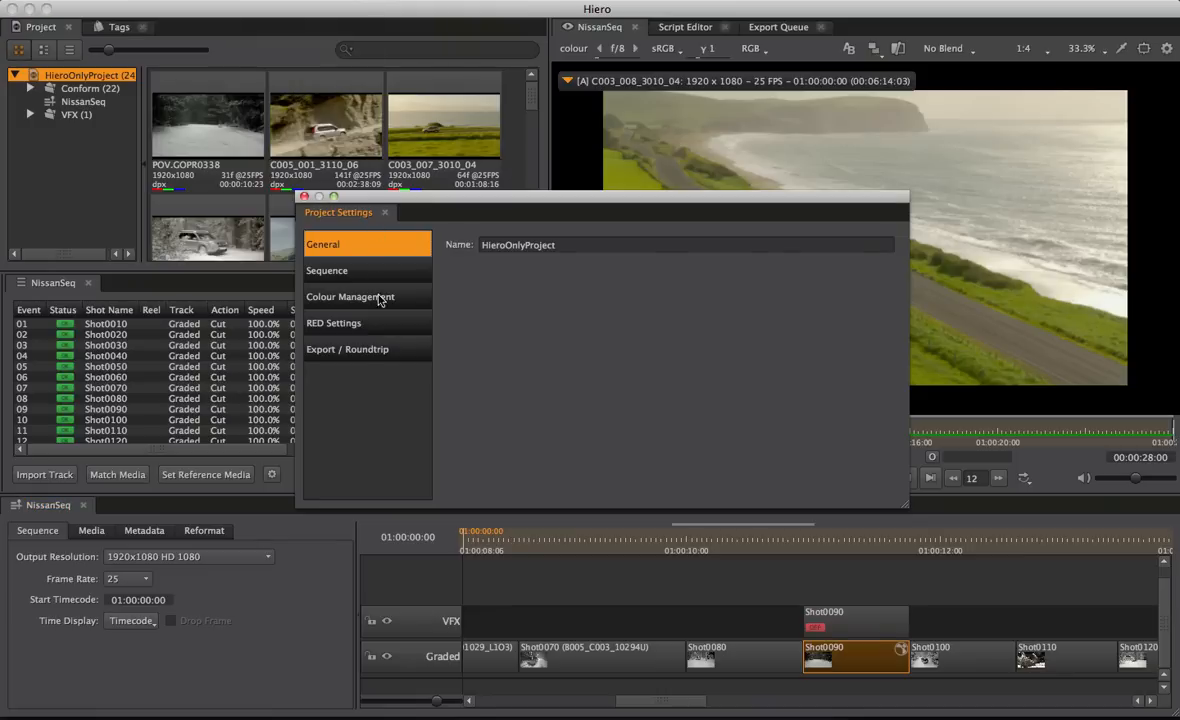
click(372, 349)
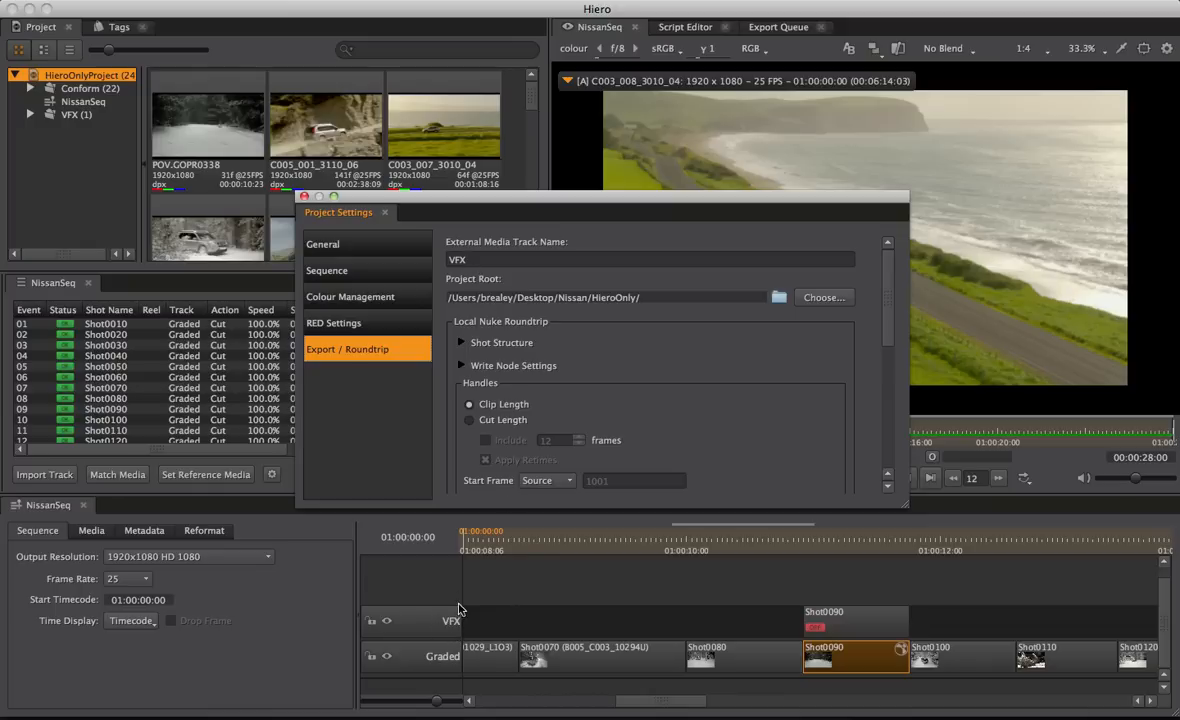
click(304, 198)
Switch to Nuke and move the Write_dpx node down, clear of the backdrop, to make room above it.
click(278, 374)
middle_drag(470, 593, 485, 564)
scroll(460, 606, up, 2)
middle_drag(474, 628, 475, 559)
scroll(472, 578, up, 3)
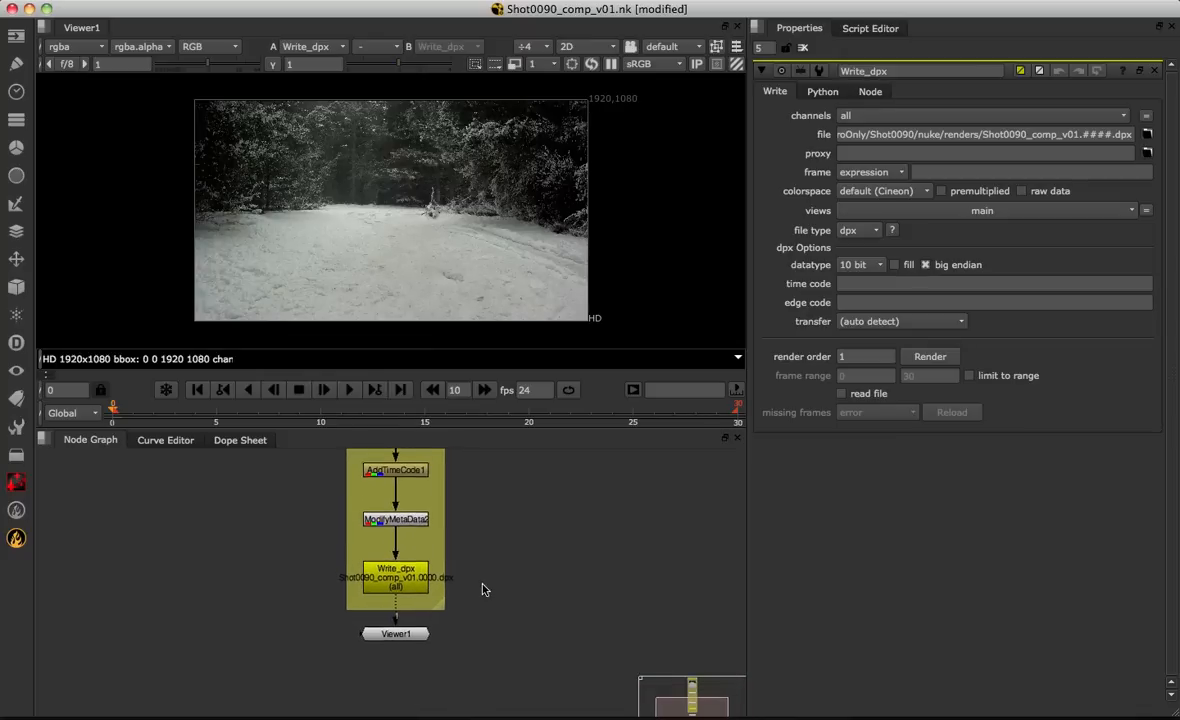
drag(261, 501, 410, 700)
Insert a Grade node between ModifyMetaData2 and Write_dpx and tint its gain green, about 0.14 red, 1 green and 0.20 blue.
click(508, 650)
key(g)
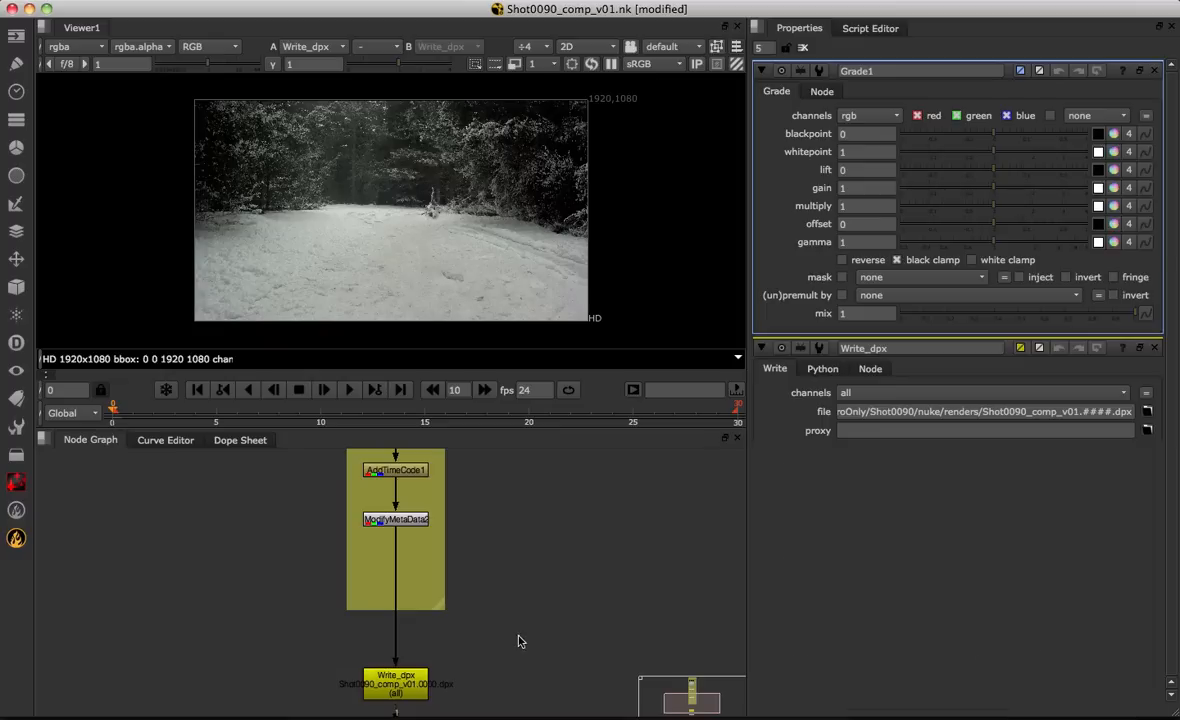
drag(500, 641, 395, 638)
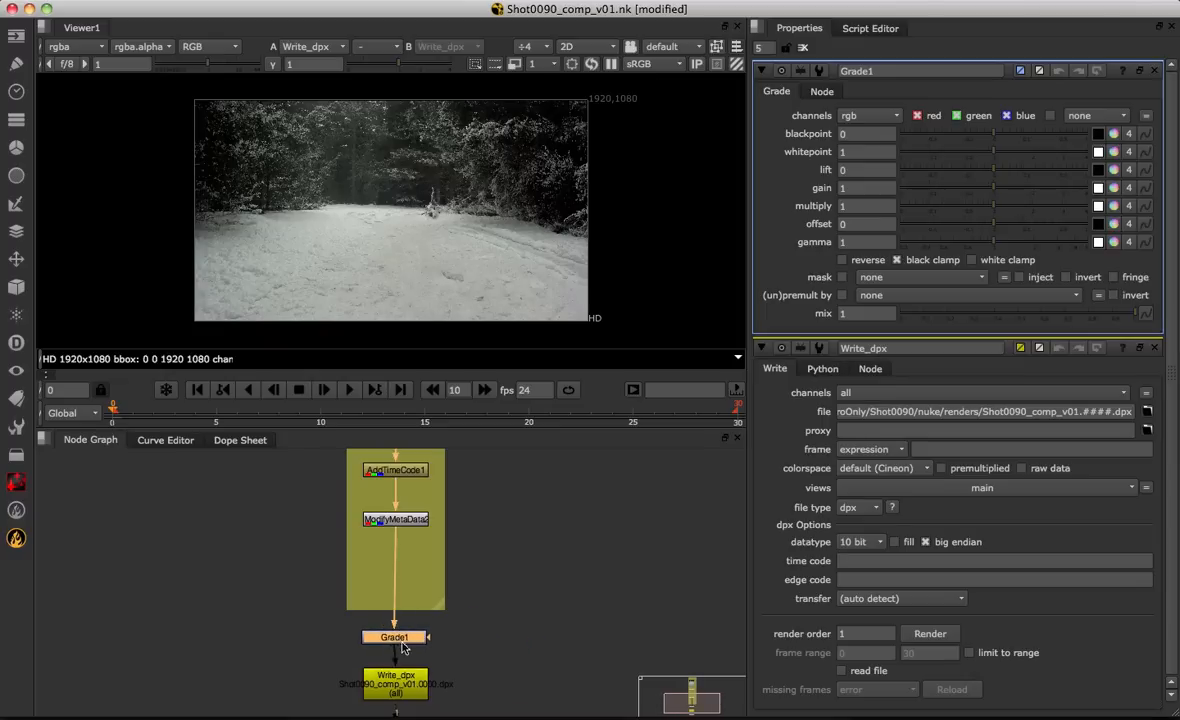
click(1115, 188)
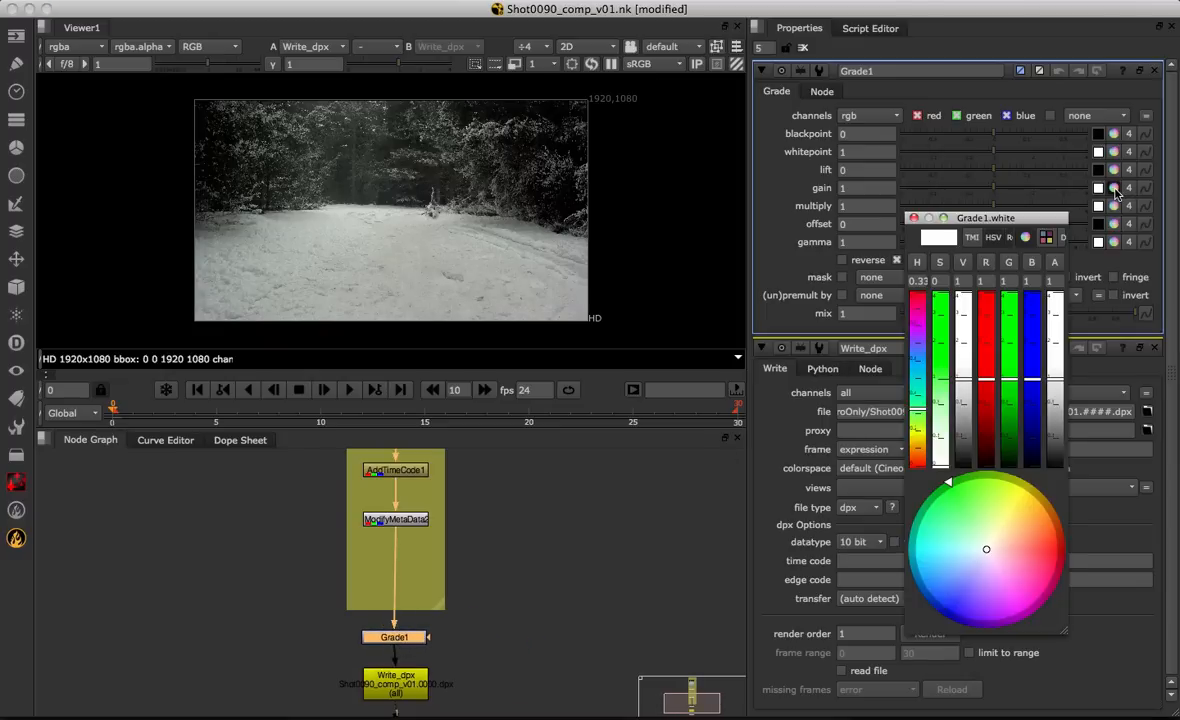
drag(987, 492, 952, 500)
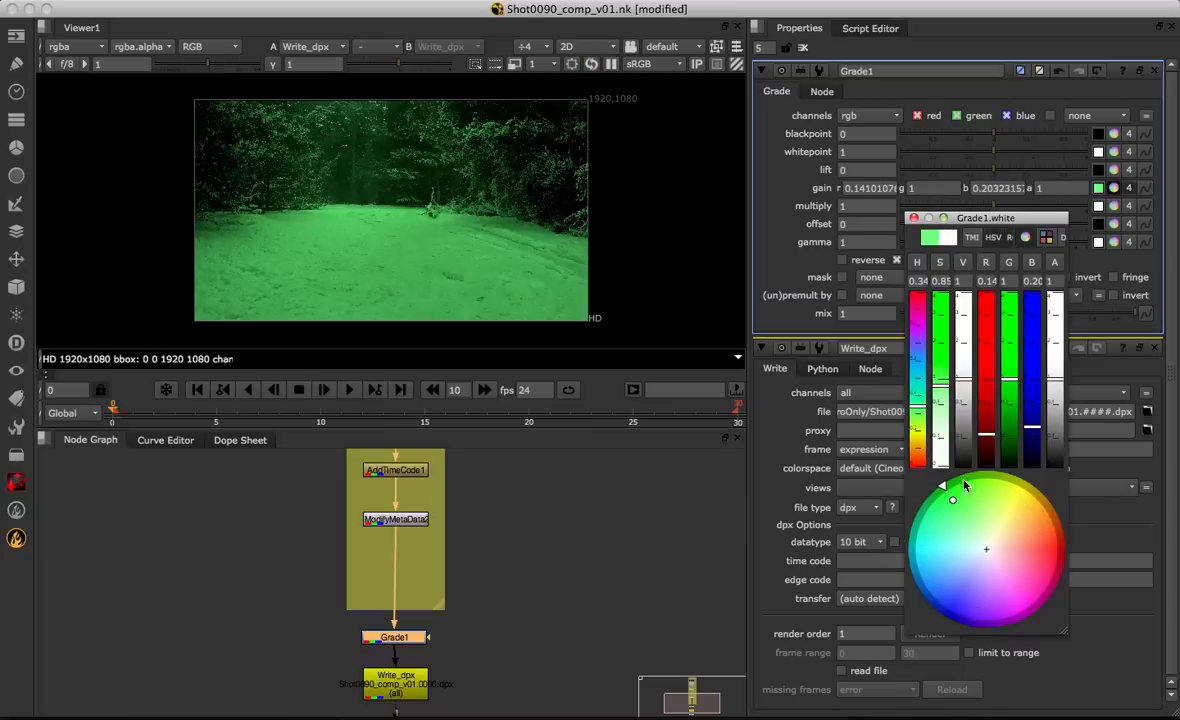
click(913, 218)
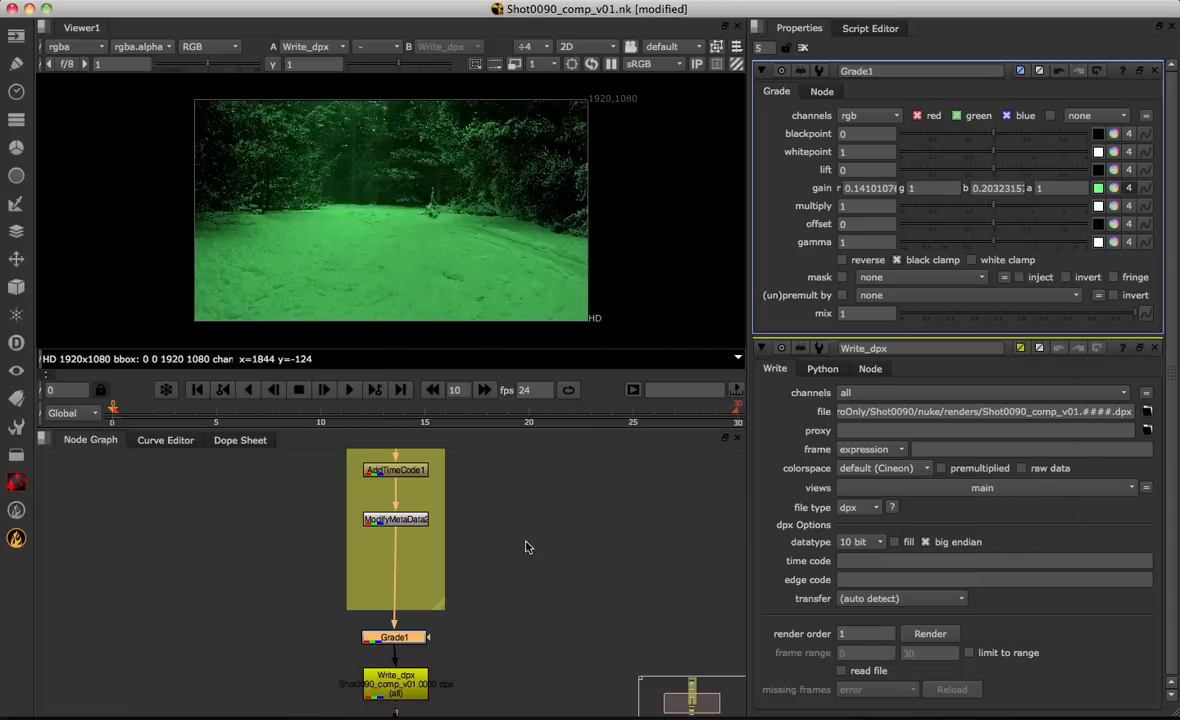
Render the graded Shot0090 comp to DPX frames from the Write_dpx node.
scroll(510, 570, down, 2)
scroll(510, 570, down, 3)
double_click(407, 596)
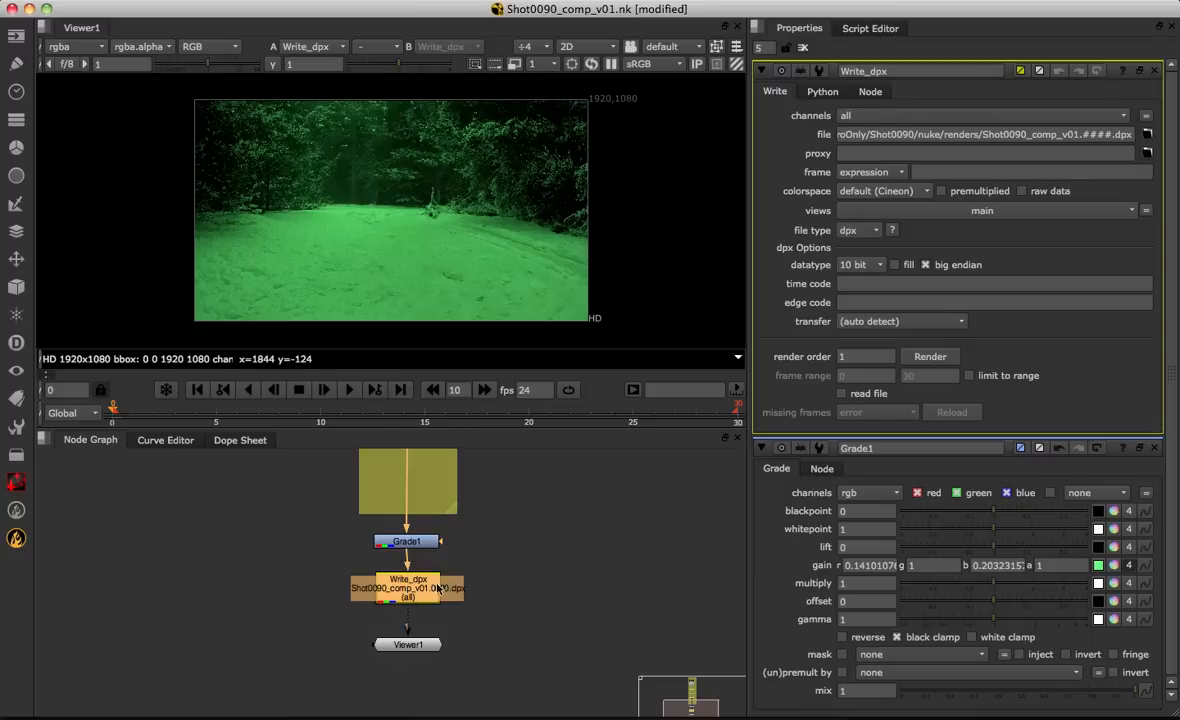
click(930, 356)
click(907, 401)
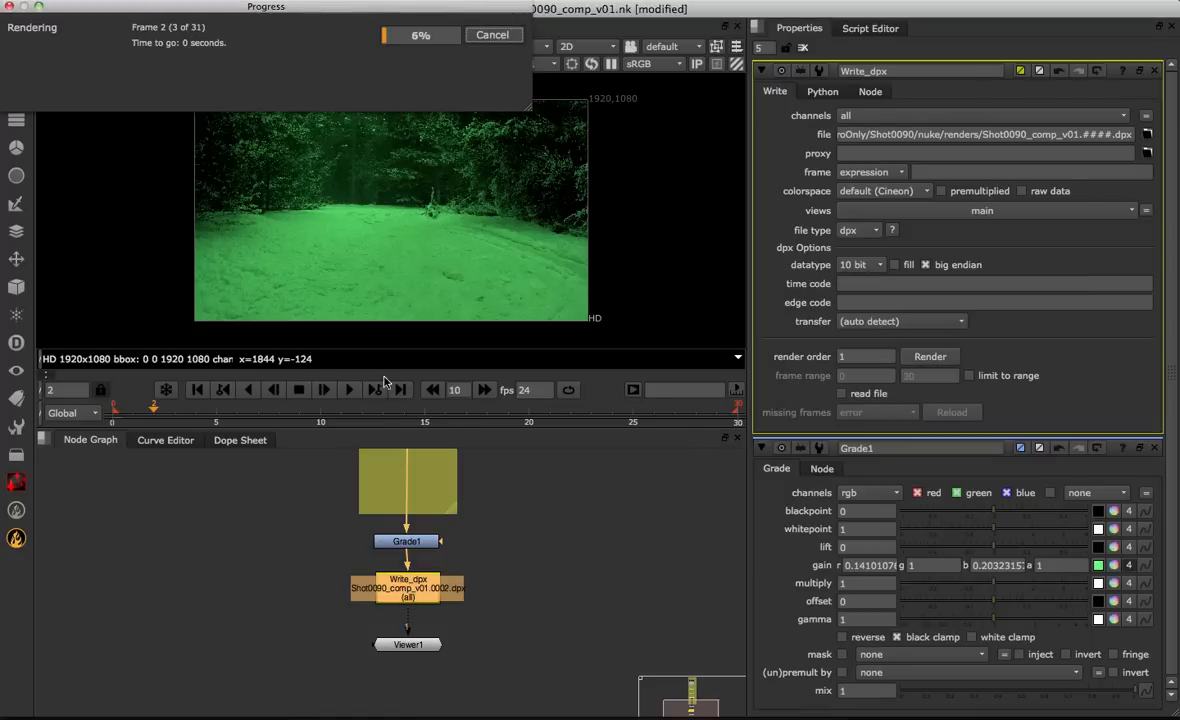
Switch to Hiero and place the playhead at 01:00:11:08 over Shot0090.
key(super+Tab)
key(super+shift+Tab)
key(super+shift+Tab)
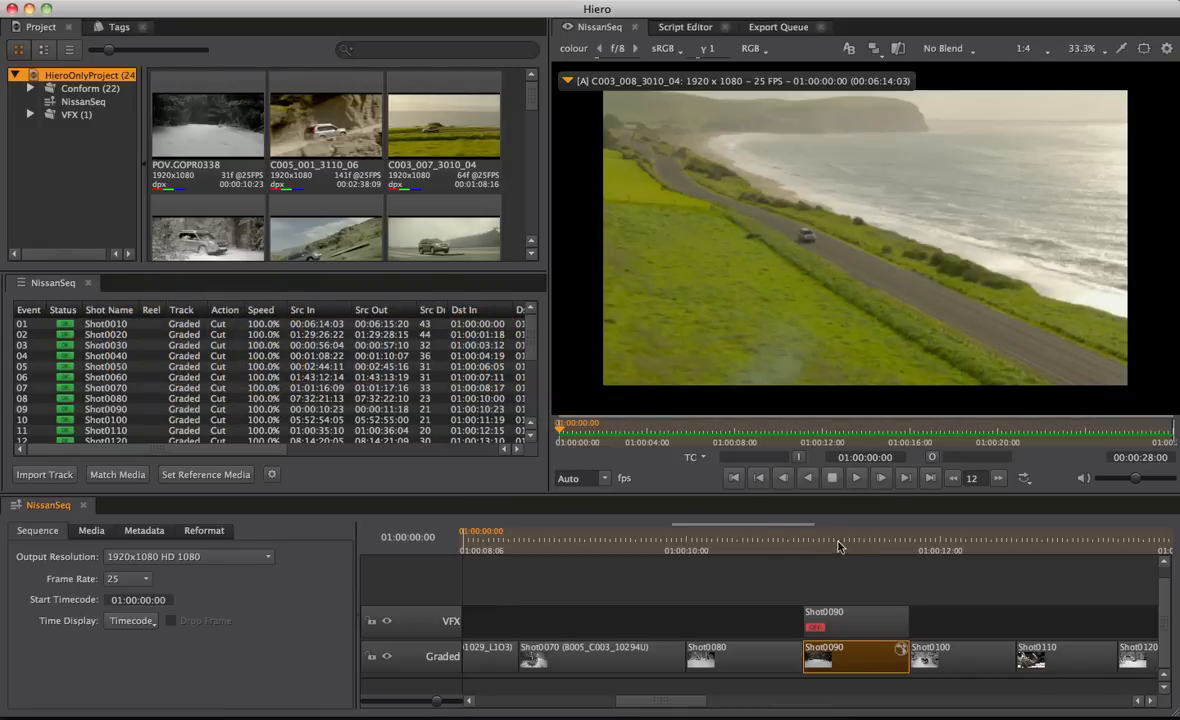
click(854, 545)
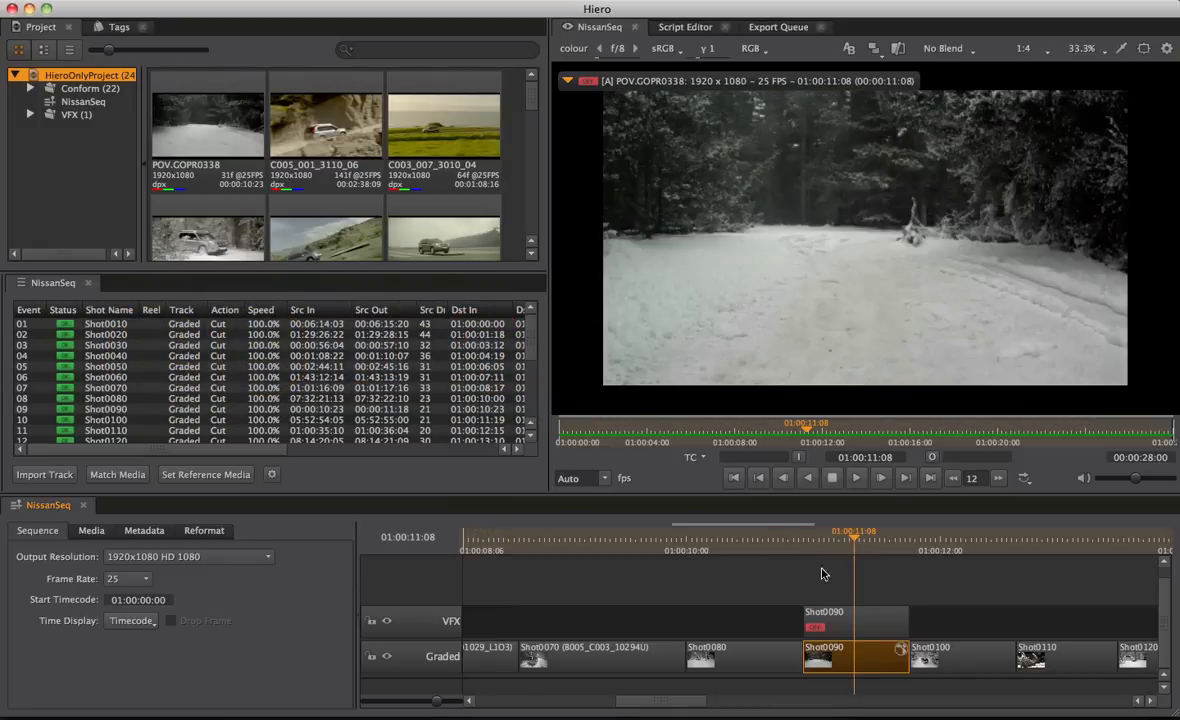
Refresh the stacked VFX and Graded Shot0090 clips, with in and out points marked around them, and play back the result.
drag(825, 592, 832, 656)
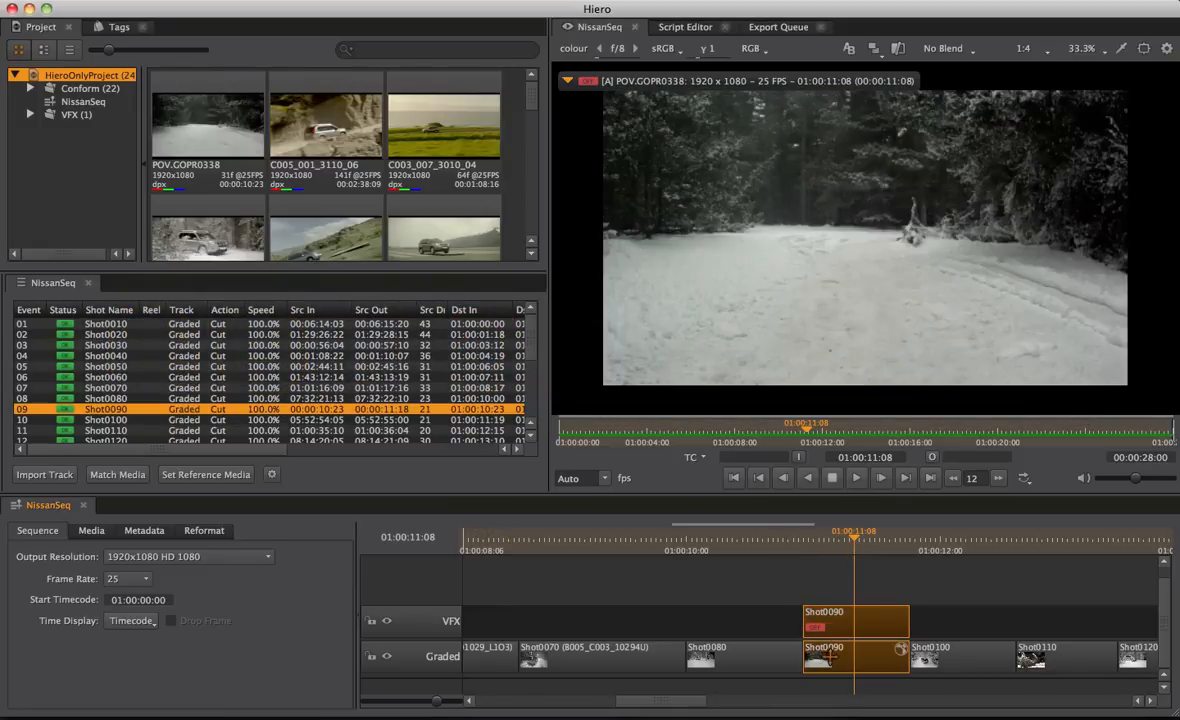
key(u)
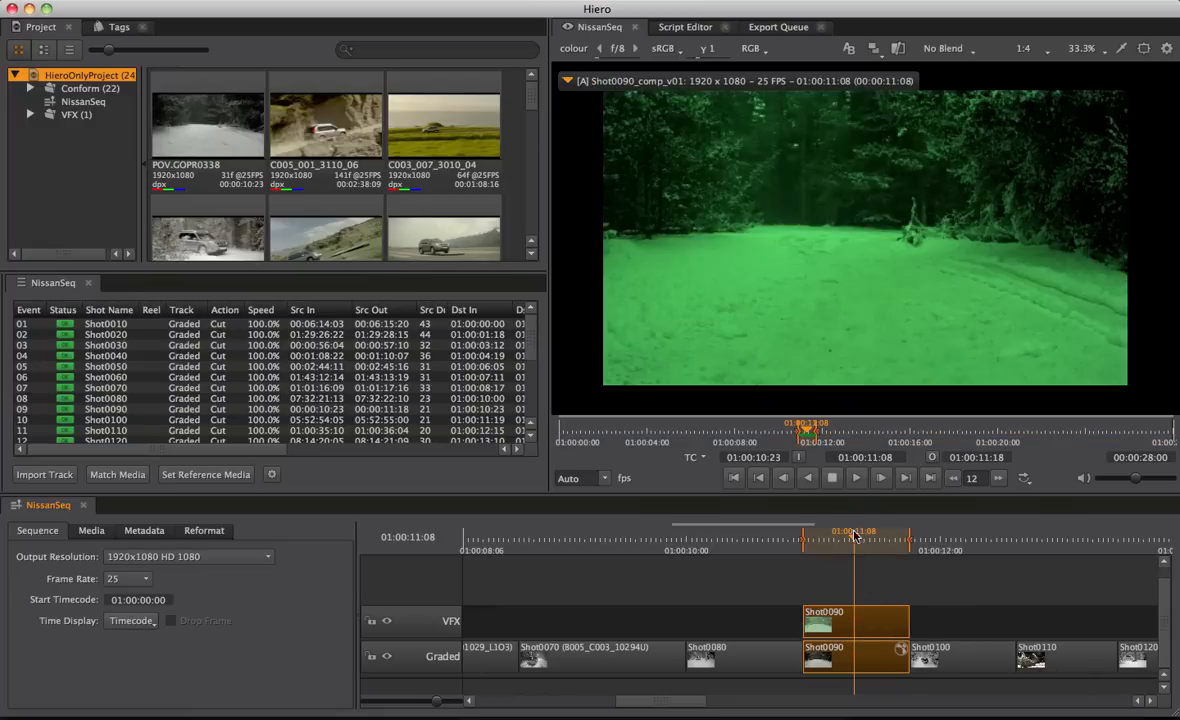
click(856, 479)
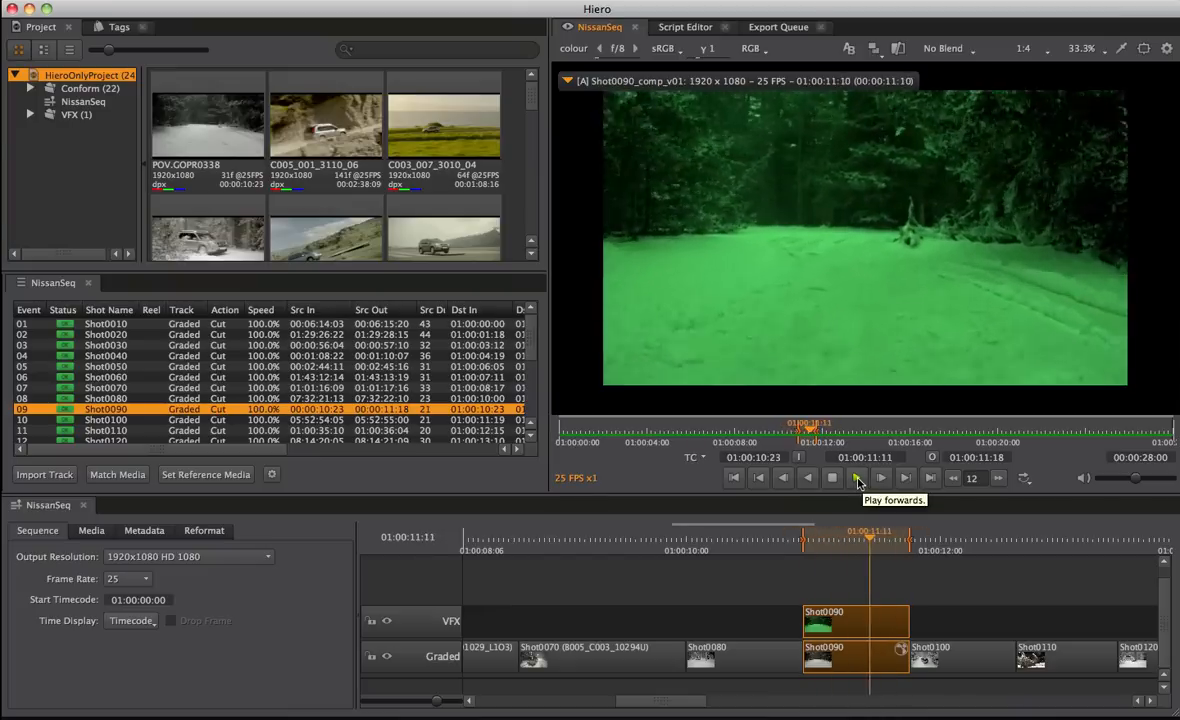
click(832, 478)
Switch to the HieroOnly folder in Finder and examine Shot0090's nuke renders and script subfolders.
key(super+Tab)
key(super+Tab)
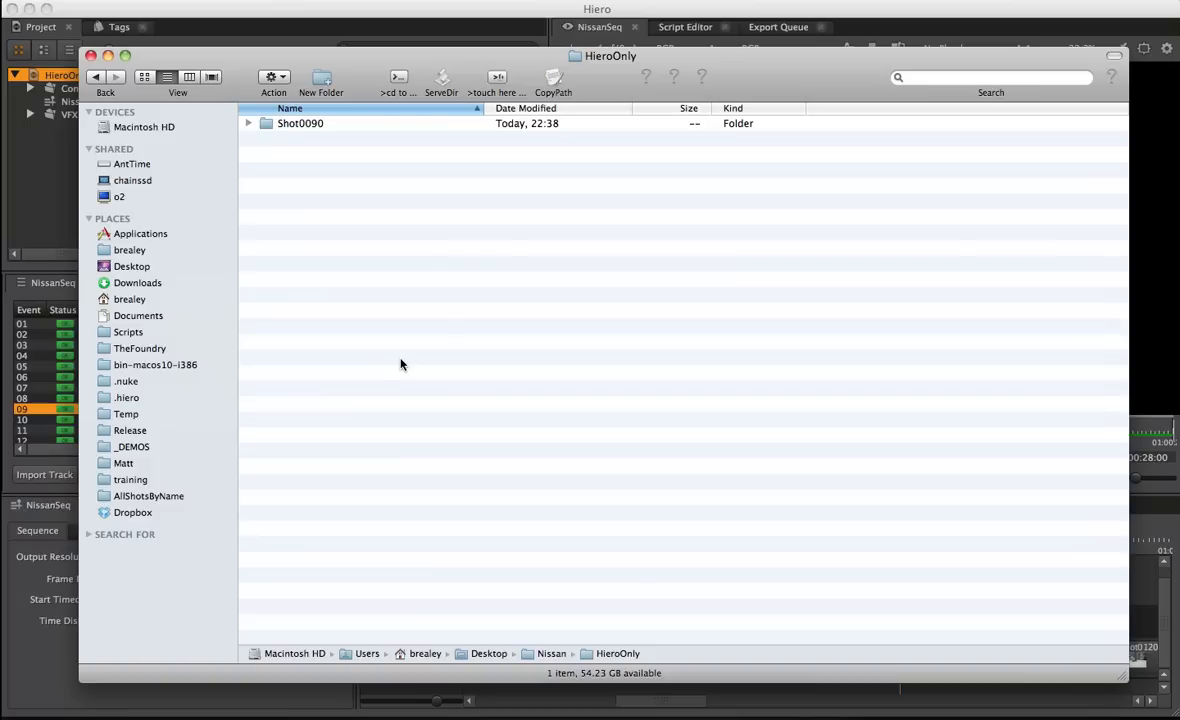
click(280, 125)
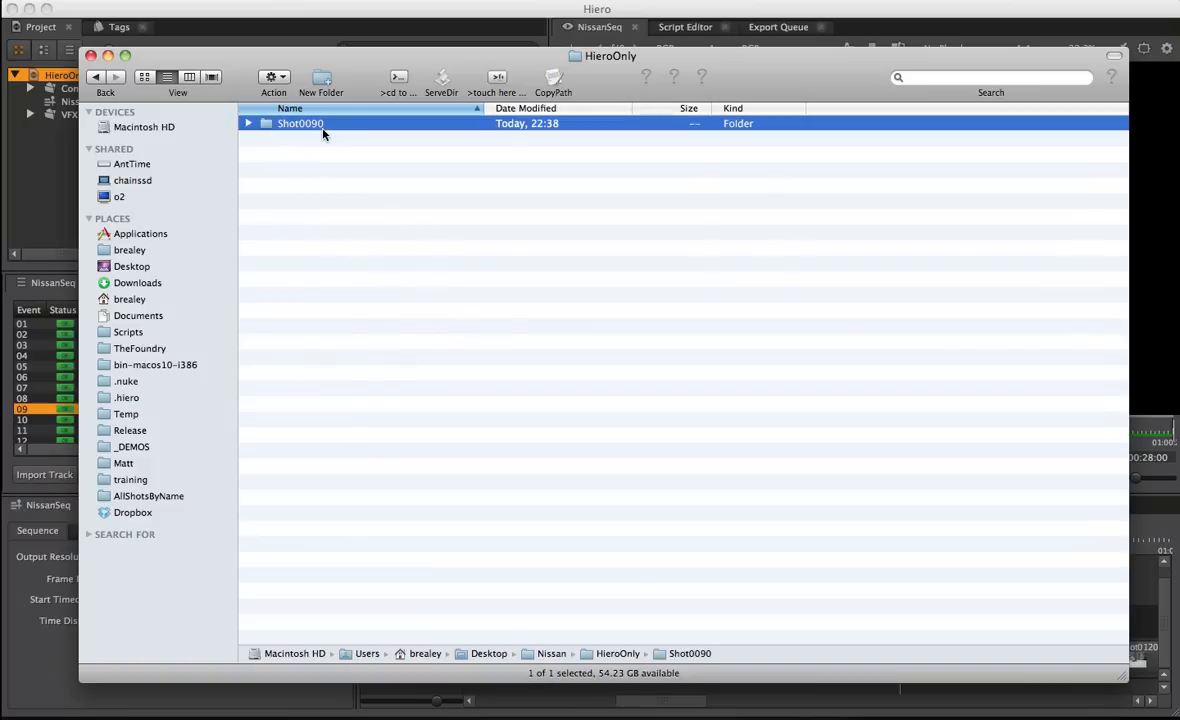
click(248, 123)
click(266, 141)
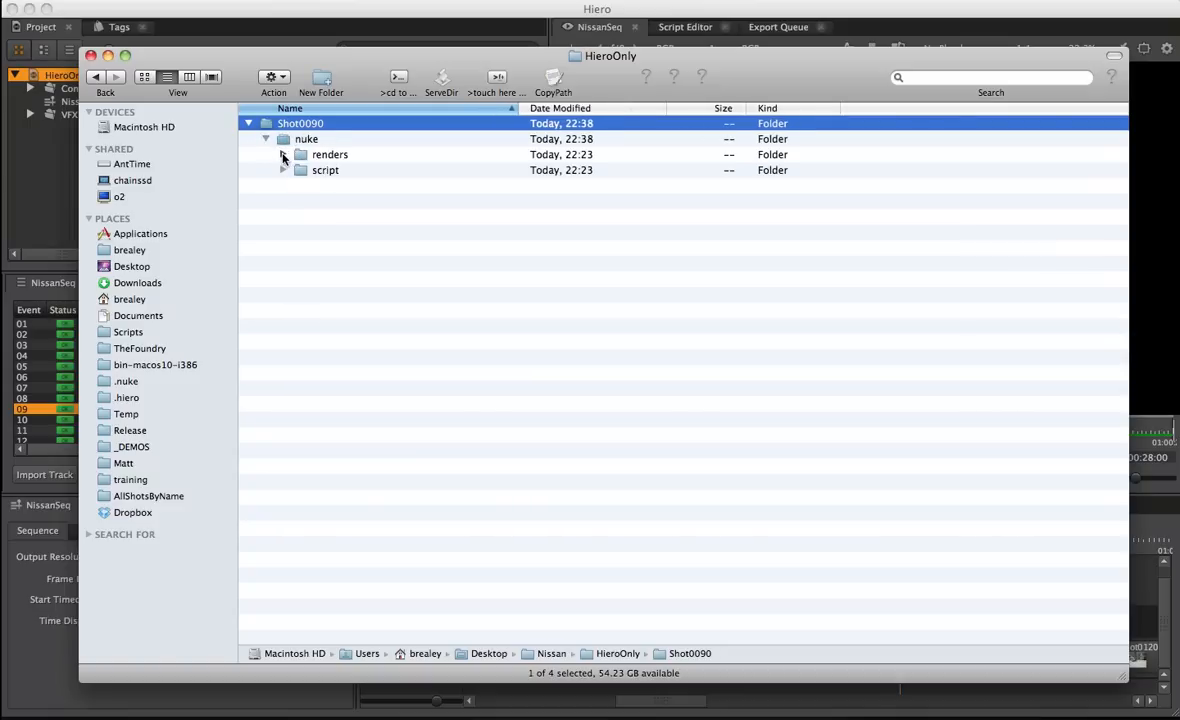
click(283, 156)
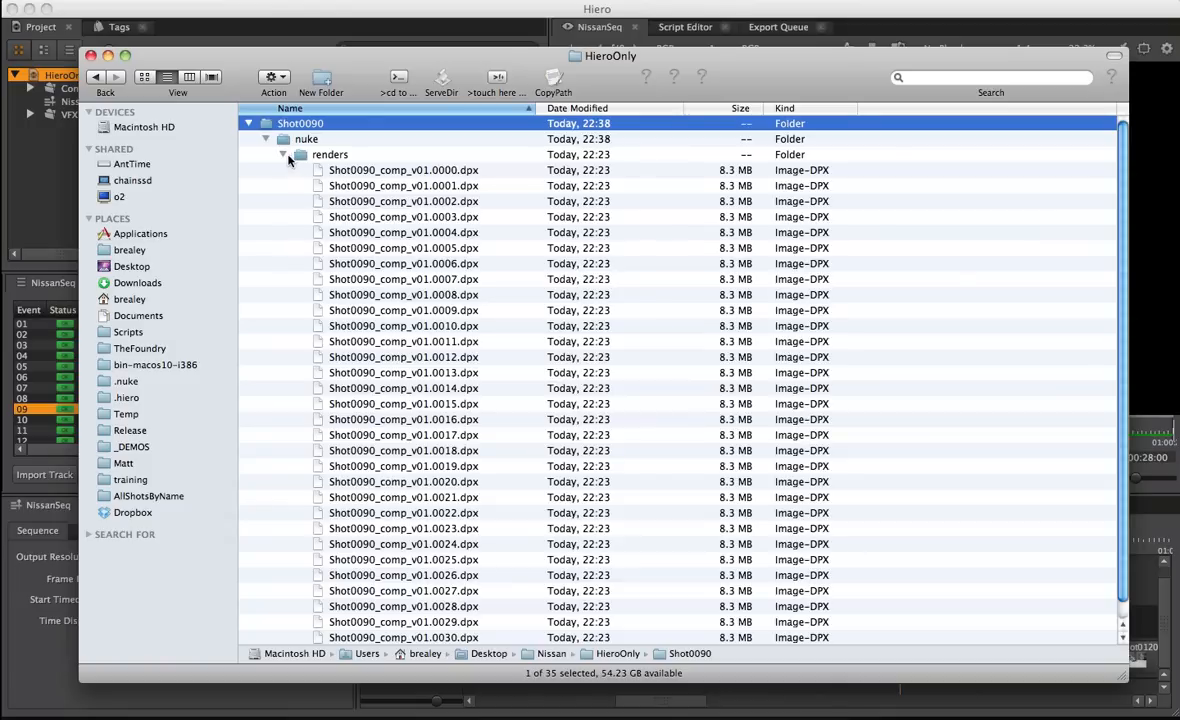
click(283, 155)
click(283, 171)
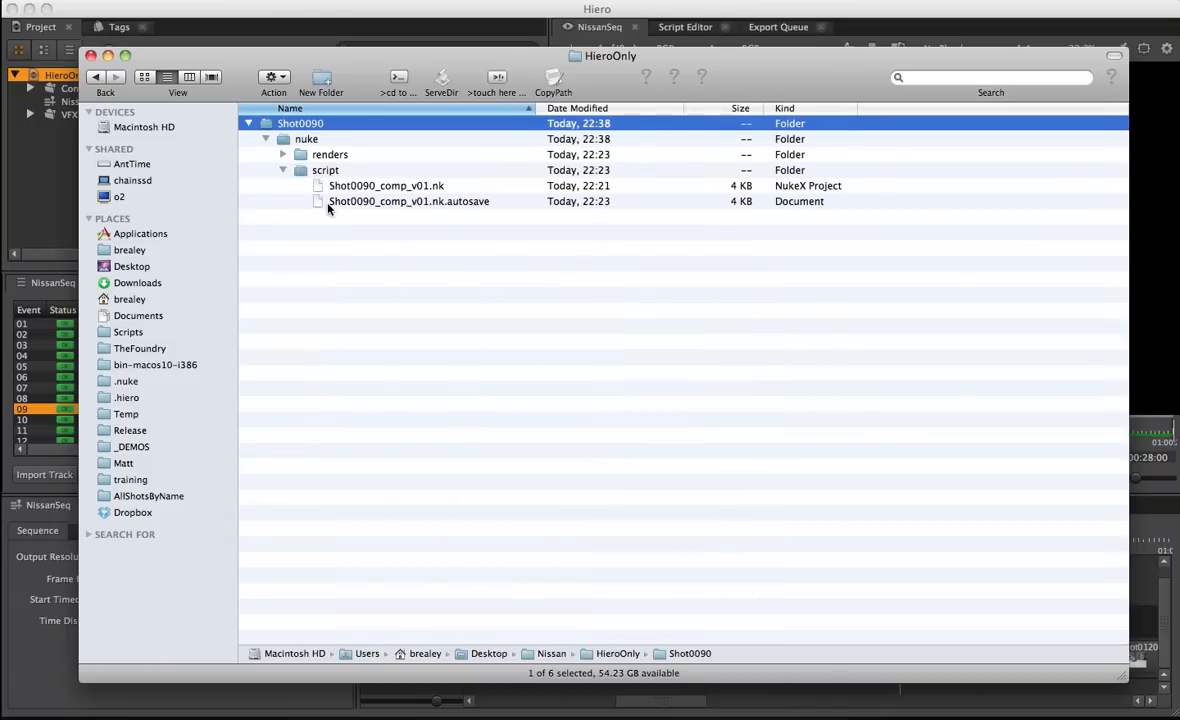